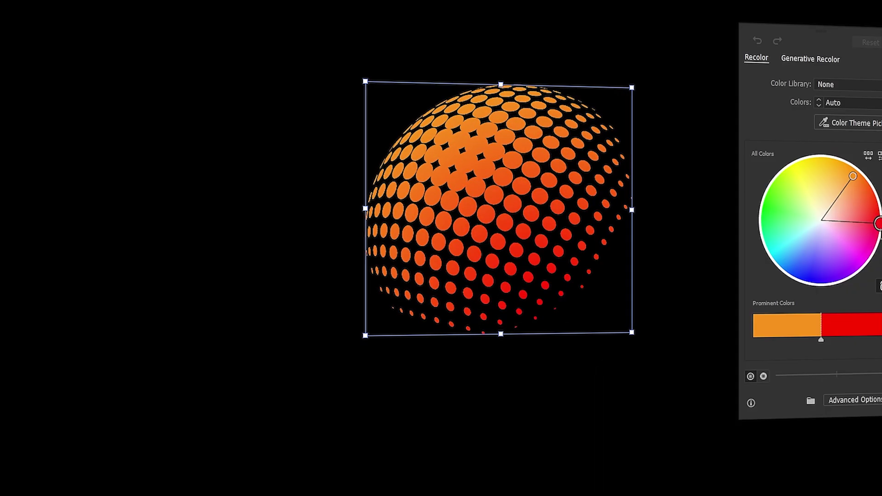
- Drag the Recolor Artwork colour-wheel handle to preview the sphere's dots in green
{"action": "mouse_move", "coordinate": [880, 222]}
{"action": "left_mouse_down"}
{"action": "mouse_move", "coordinate": [870, 269]}
{"action": "mouse_move", "coordinate": [847, 280]}
{"action": "mouse_move", "coordinate": [779, 262]}
{"action": "mouse_move", "coordinate": [770, 228]}
{"action": "left_mouse_up"}
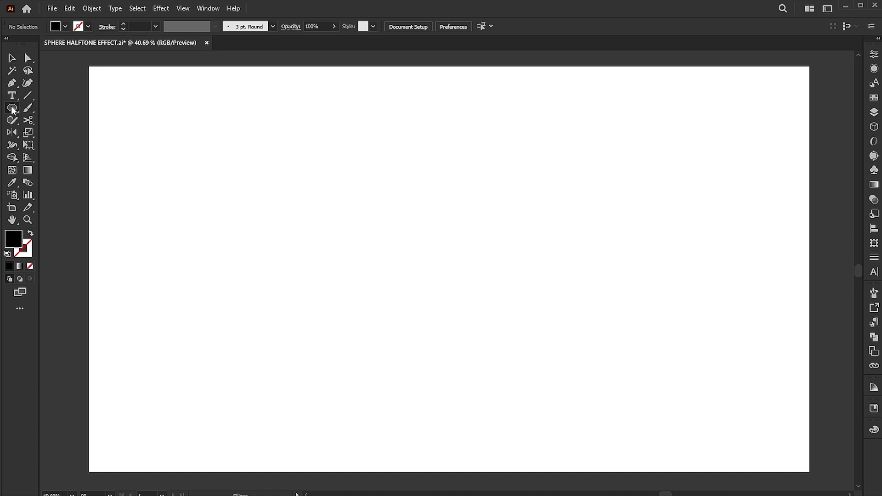
- Draw a black rectangle covering the full 1920 × 1080 artboard and lock it
{"action": "left_click_drag", "start_coordinate": [12, 110], "coordinate": [49, 107]}
{"action": "left_click_drag", "start_coordinate": [89, 66], "coordinate": [811, 472]}
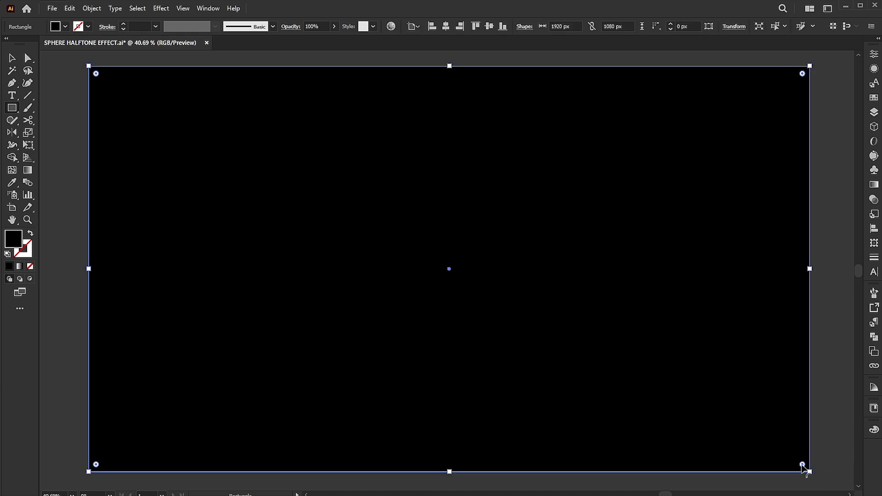
{"action": "left_click", "coordinate": [93, 9]}
{"action": "mouse_move", "coordinate": [104, 92]}
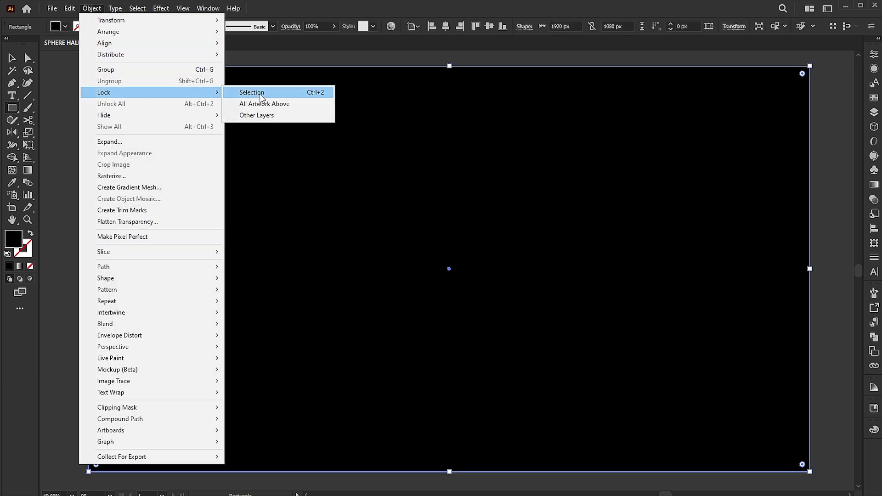
{"action": "left_click", "coordinate": [253, 93]}
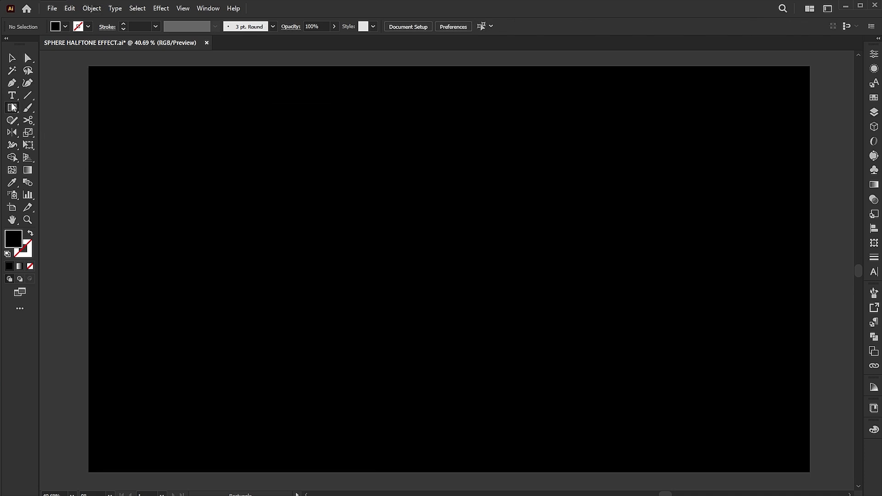
{"action": "left_click_drag", "start_coordinate": [13, 108], "coordinate": [69, 134]}
- Draw a large white-filled circle in the middle of the artboard
{"action": "left_click_drag", "start_coordinate": [279, 145], "coordinate": [537, 364]}
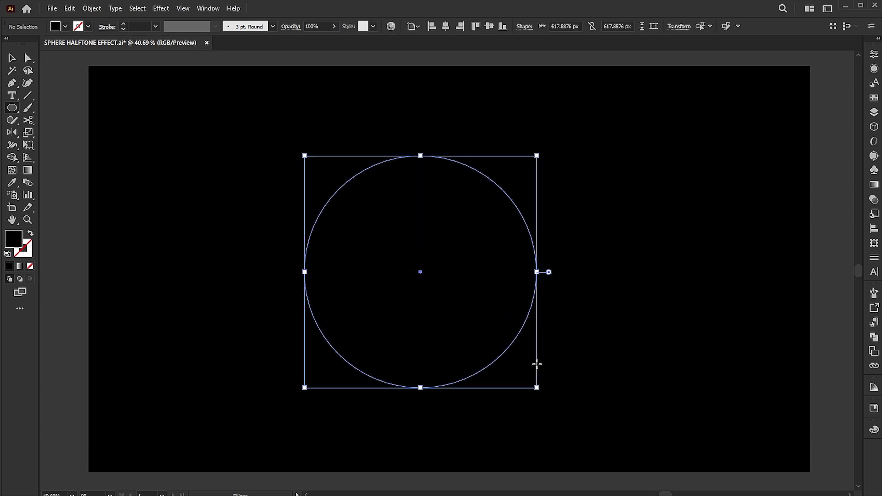
{"action": "double_click", "coordinate": [21, 240]}
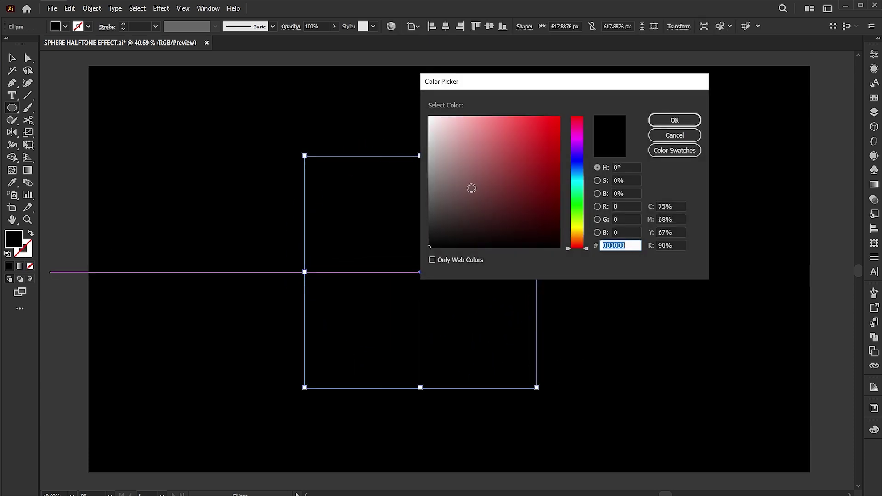
{"action": "left_click_drag", "start_coordinate": [474, 191], "coordinate": [404, 85]}
{"action": "left_click", "coordinate": [662, 124]}
{"action": "key", "text": "v"}
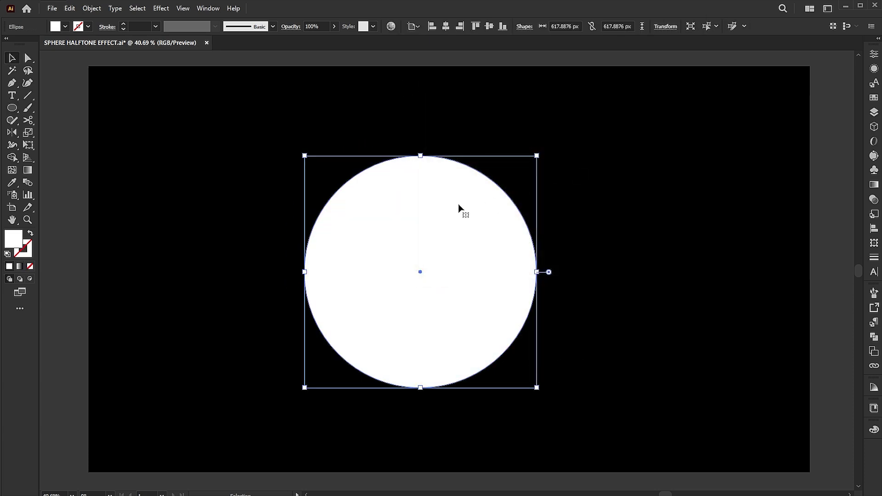
- Give the circle a reversed radial gradient, dark at the centre and white at the edges
{"action": "left_click", "coordinate": [18, 268]}
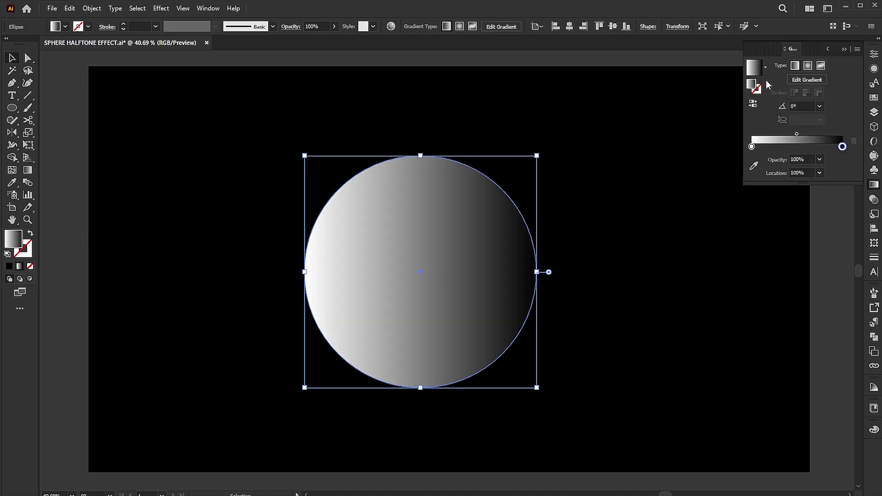
{"action": "left_click", "coordinate": [812, 68]}
{"action": "left_click", "coordinate": [753, 104]}
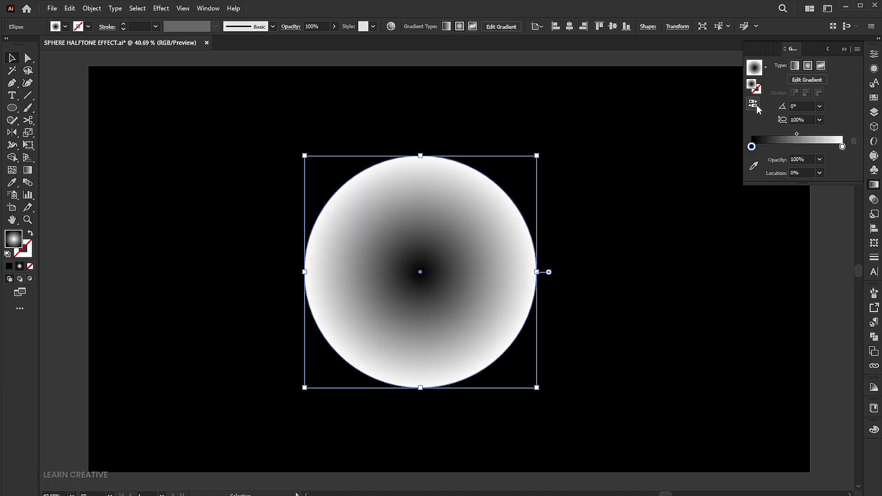
{"action": "left_click", "coordinate": [843, 49]}
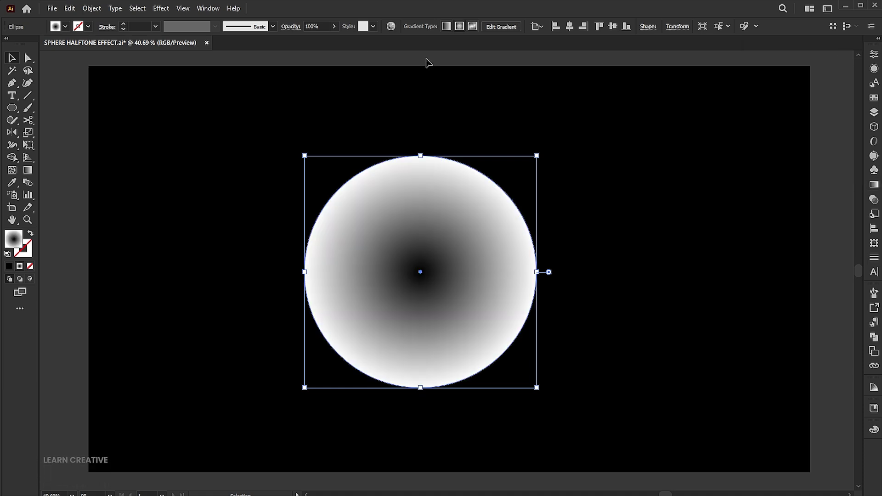
- Apply a Color Halftone effect with Max. Radius 100 and 200-degree screen angles
{"action": "left_click", "coordinate": [160, 9]}
{"action": "mouse_move", "coordinate": [177, 207]}
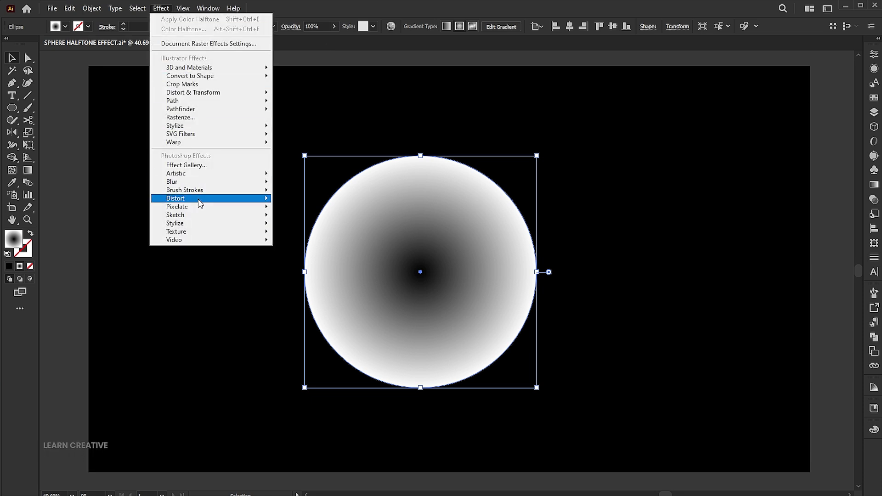
{"action": "left_click", "coordinate": [295, 209]}
{"action": "type", "text": "100"}
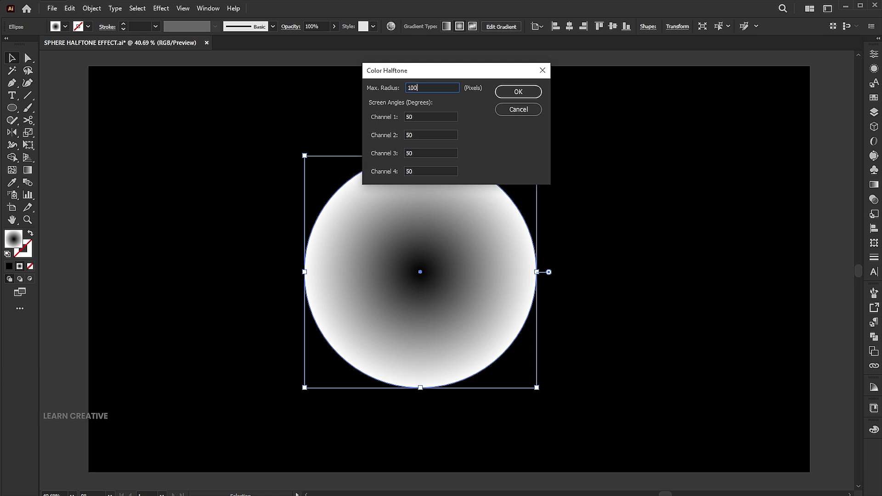
{"action": "key", "text": "Tab"}
{"action": "type", "text": "200"}
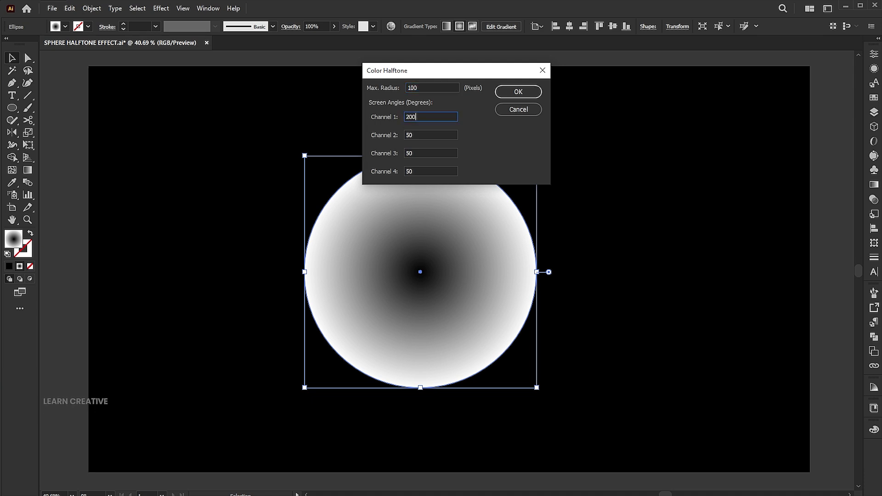
{"action": "key", "text": "Tab"}
{"action": "type", "text": "2"}
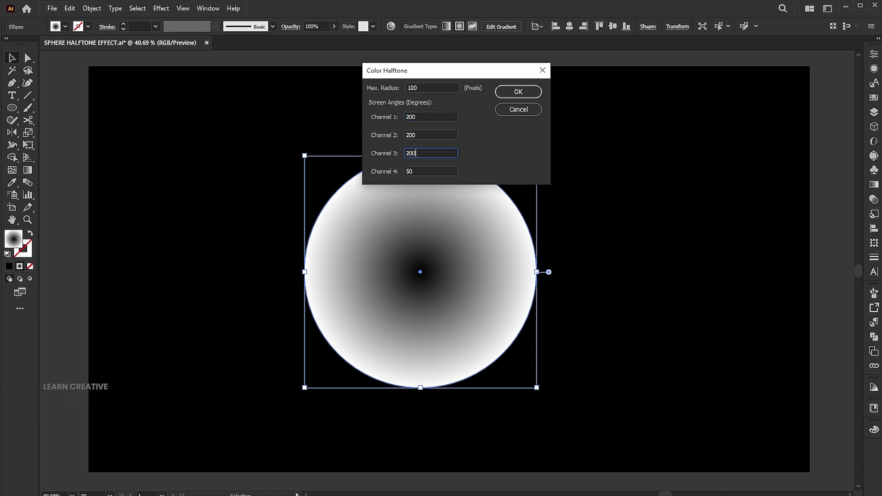
{"action": "key", "text": "Tab"}
{"action": "type", "text": "20"}
{"action": "key", "text": "Return"}
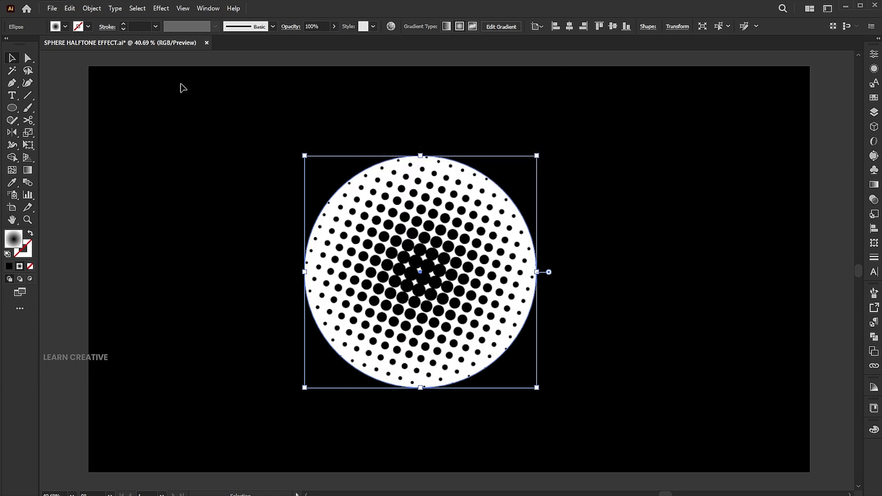
- Expand the halftone circle's appearance and image-trace it into vector shapes
{"action": "left_click", "coordinate": [92, 9]}
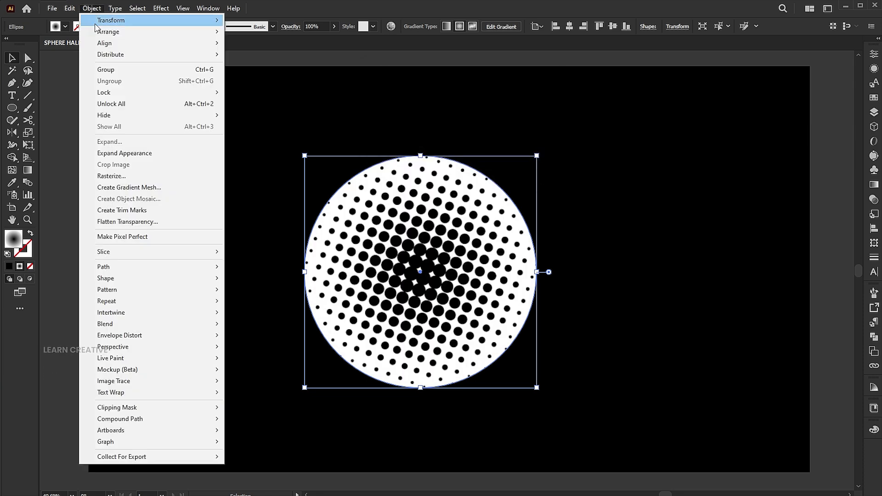
{"action": "left_click", "coordinate": [116, 155]}
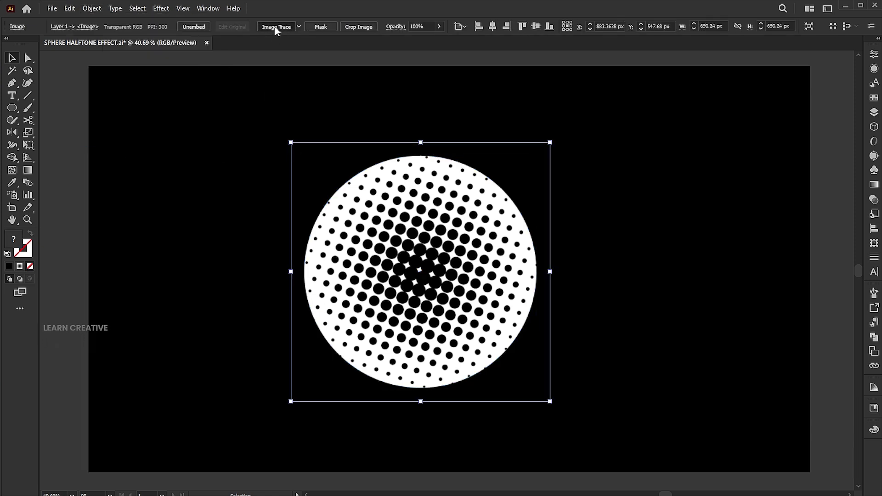
{"action": "left_click", "coordinate": [275, 27]}
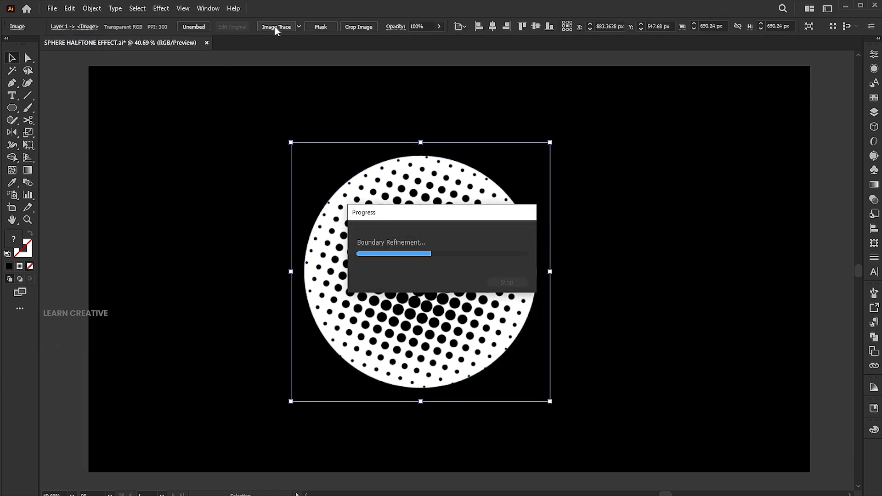
- Set Image Trace to ignore white so only the black dots remain
{"action": "left_click", "coordinate": [133, 26]}
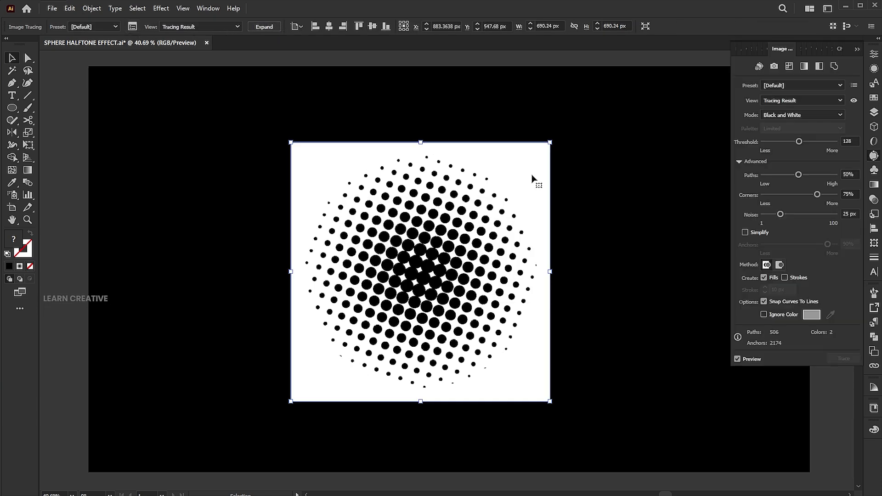
{"action": "left_click", "coordinate": [762, 315]}
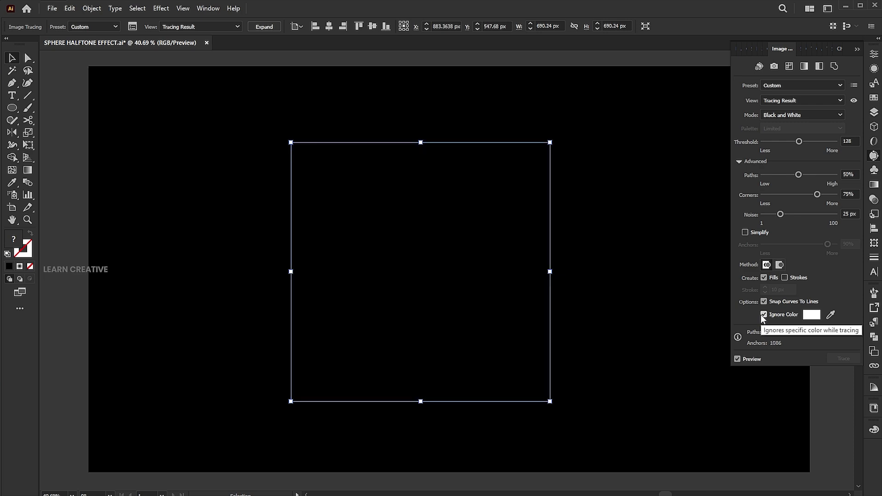
{"action": "left_click", "coordinate": [858, 49]}
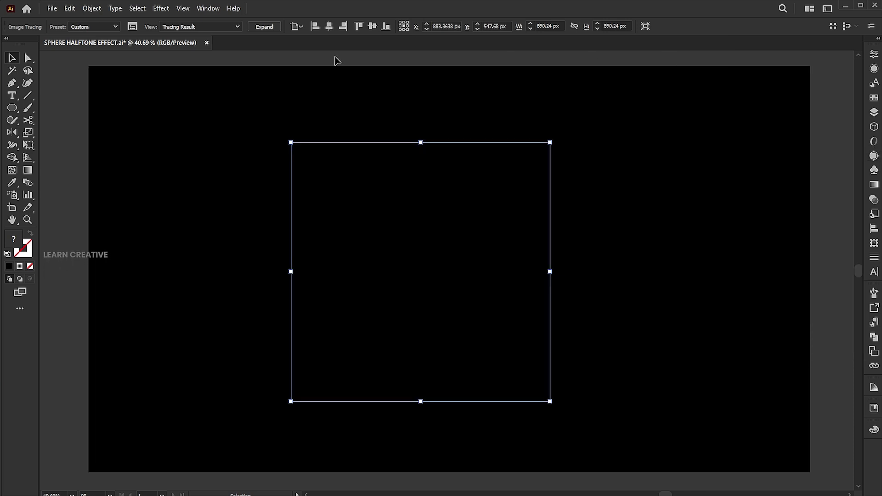
- Expand the traced dots and fill them with white (FFFFFF)
{"action": "left_click", "coordinate": [264, 26]}
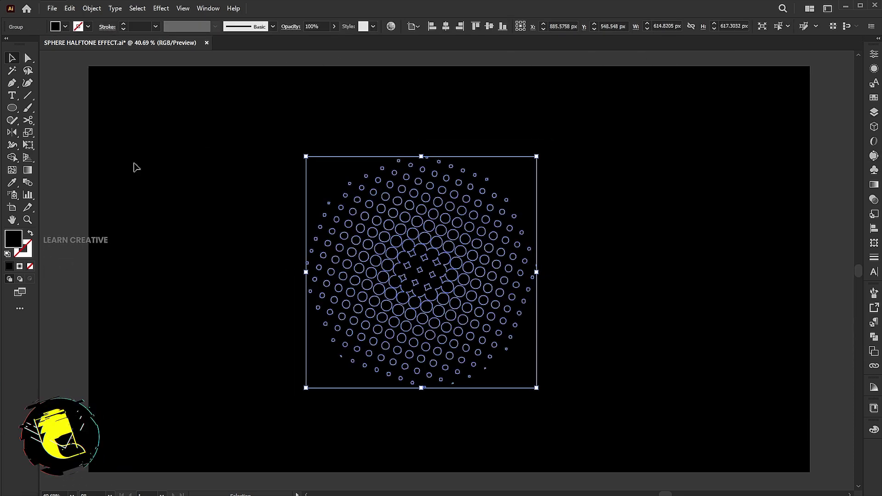
{"action": "double_click", "coordinate": [13, 240]}
{"action": "left_click", "coordinate": [428, 117]}
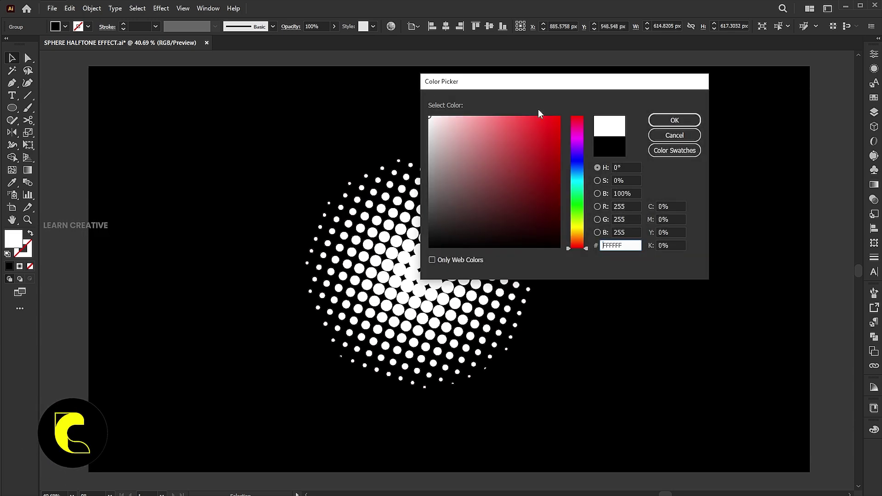
{"action": "left_click", "coordinate": [689, 122]}
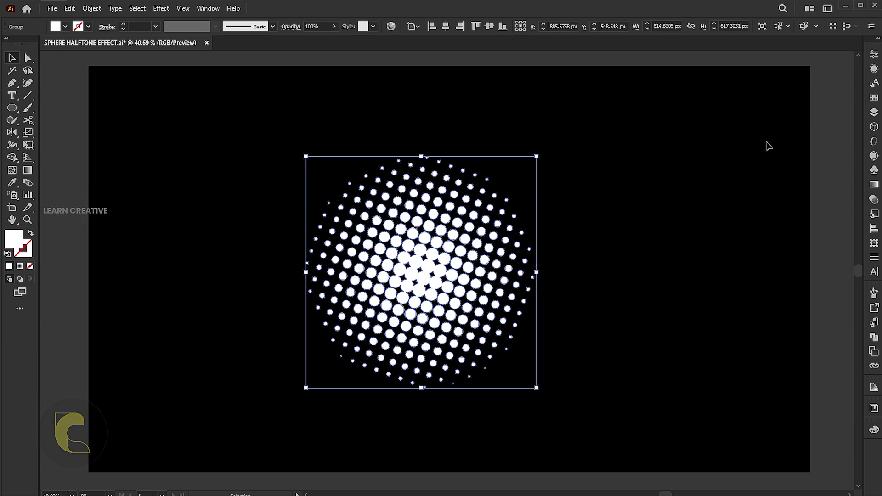
- Save the white dot group as a new symbol in the Symbols panel
{"action": "left_click", "coordinate": [874, 169]}
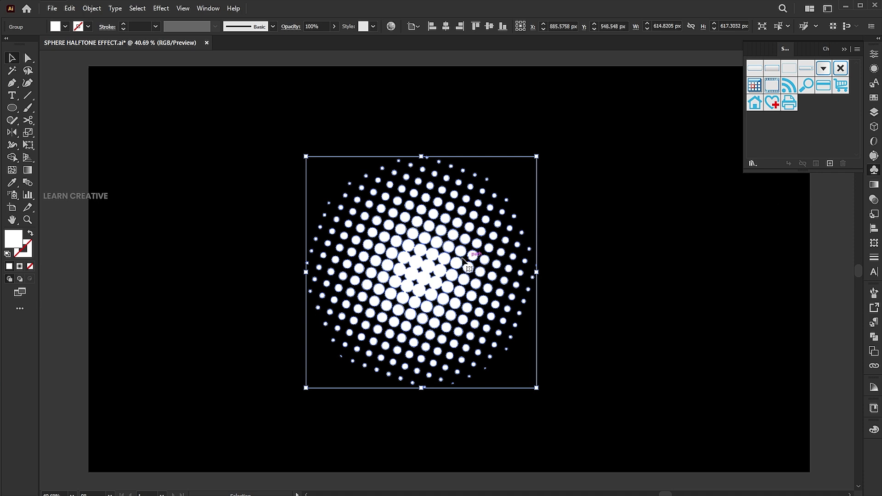
{"action": "left_click_drag", "start_coordinate": [485, 247], "coordinate": [781, 134]}
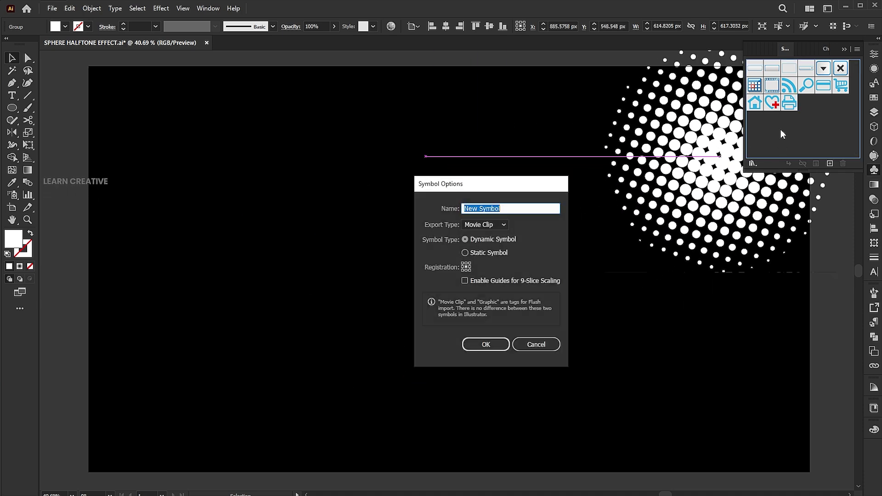
{"action": "left_click", "coordinate": [487, 346]}
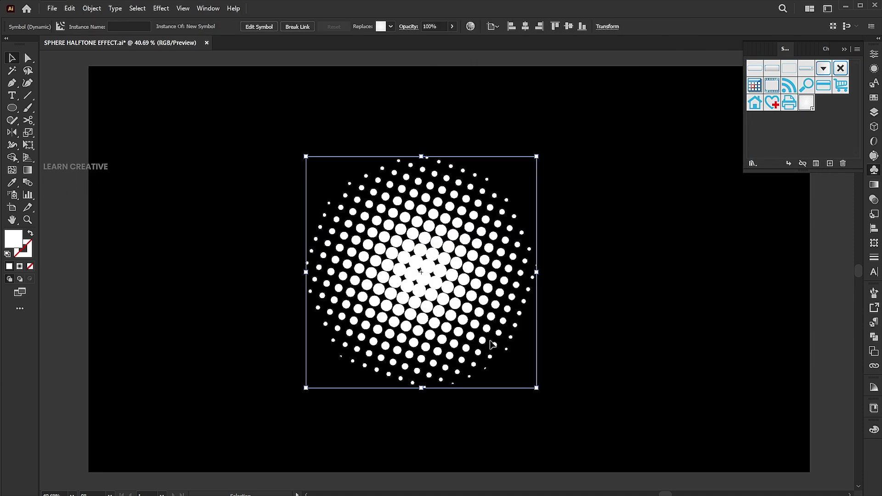
- Delete the symbol instance and draw a new white circle at the artboard centre
{"action": "key", "text": "Delete"}
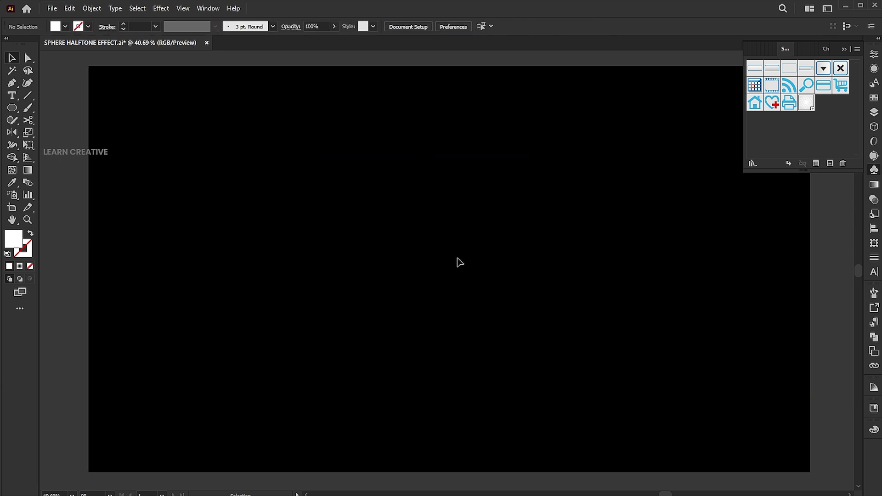
{"action": "key", "text": "l"}
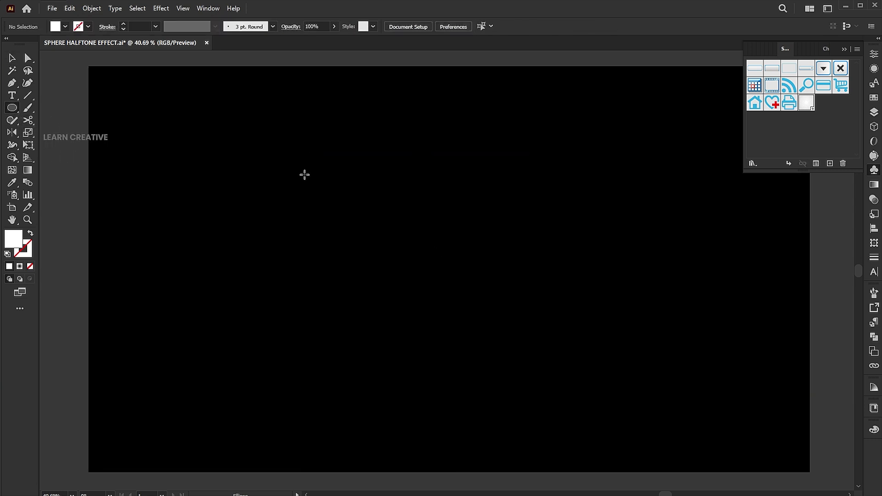
{"action": "mouse_move", "coordinate": [304, 173]}
{"action": "left_mouse_down"}
{"action": "mouse_move", "coordinate": [514, 345]}
{"action": "mouse_move", "coordinate": [540, 337]}
{"action": "left_mouse_up"}
- Delete the circle's leftmost anchor point, leaving only its right half
{"action": "left_click", "coordinate": [28, 58]}
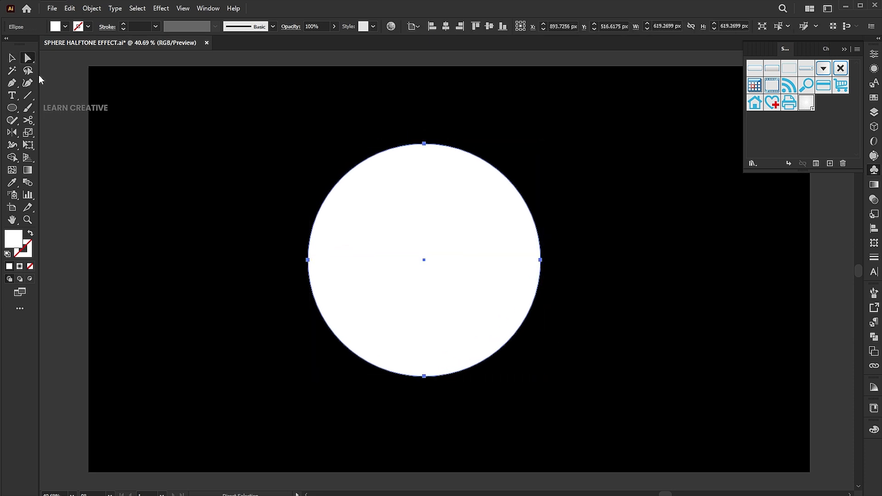
{"action": "left_click_drag", "start_coordinate": [220, 201], "coordinate": [346, 294]}
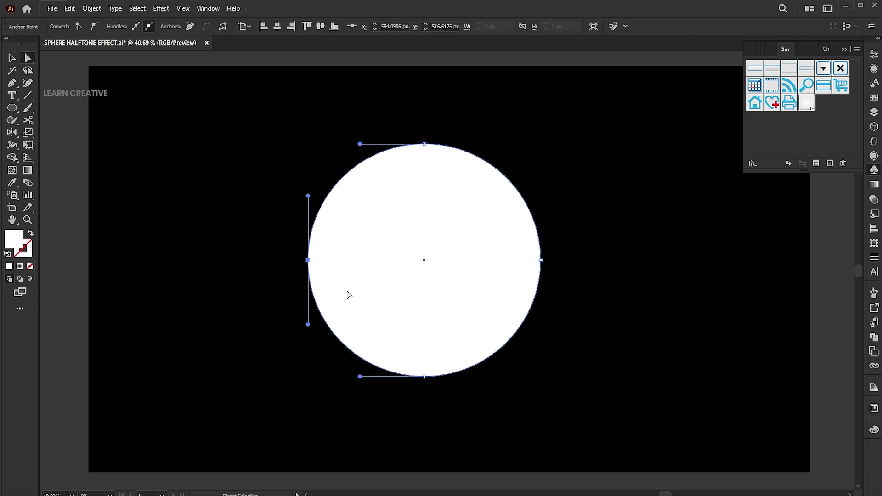
{"action": "key", "text": "Delete"}
{"action": "key", "text": "v"}
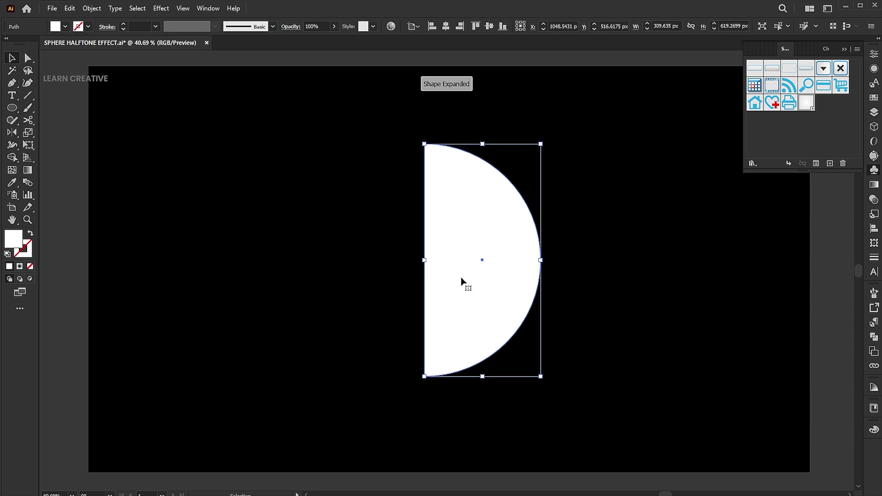
{"action": "left_click", "coordinate": [163, 10]}
{"action": "mouse_move", "coordinate": [189, 67]}
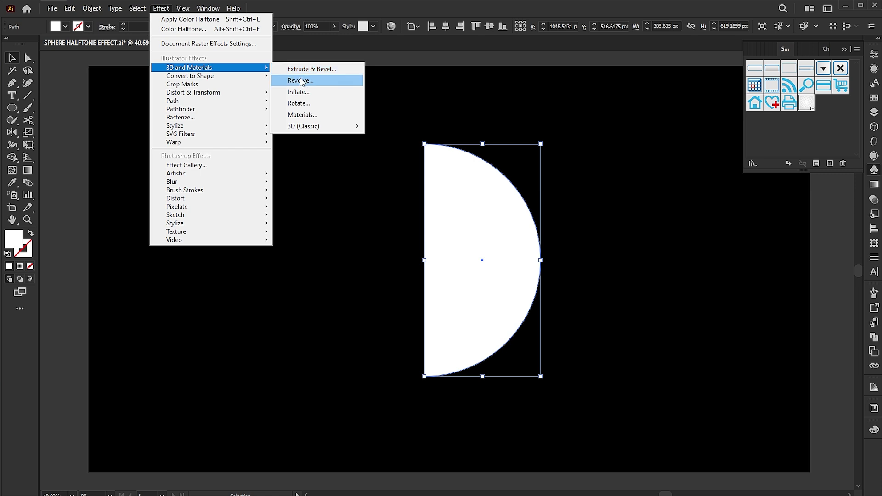
- Revolve the half circle, mapping the New Symbol graphic with invisible geometry at 130% scale
{"action": "left_click", "coordinate": [300, 81]}
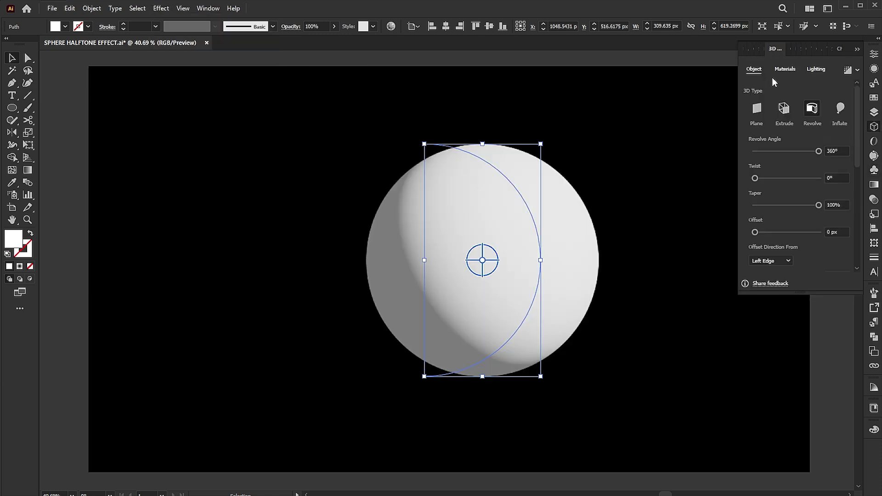
{"action": "left_click", "coordinate": [784, 72]}
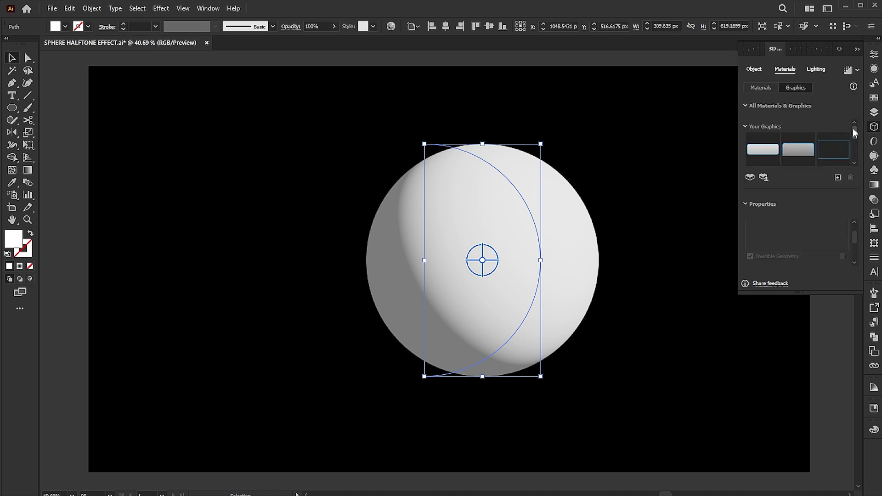
{"action": "left_click_drag", "start_coordinate": [855, 132], "coordinate": [858, 158]}
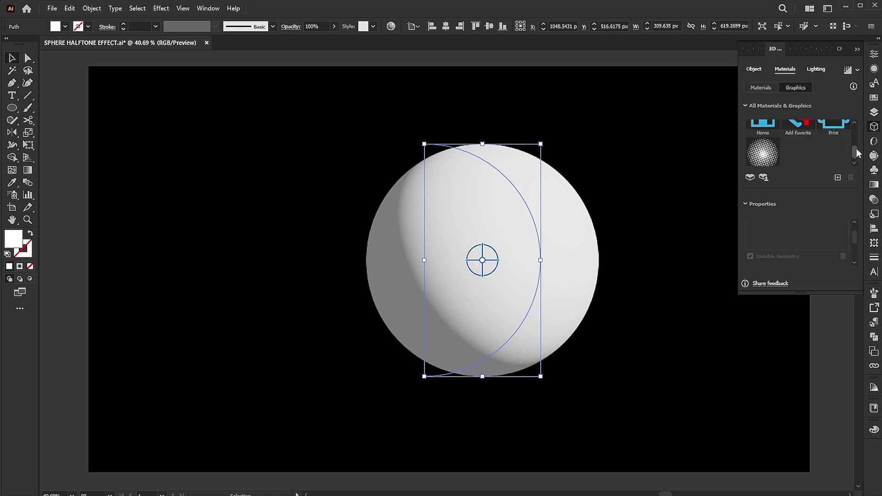
{"action": "left_click", "coordinate": [773, 142]}
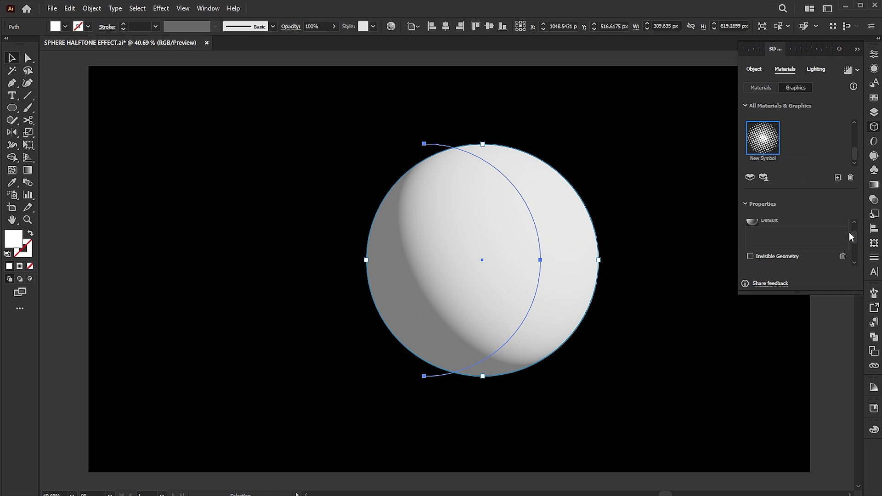
{"action": "left_click", "coordinate": [758, 259]}
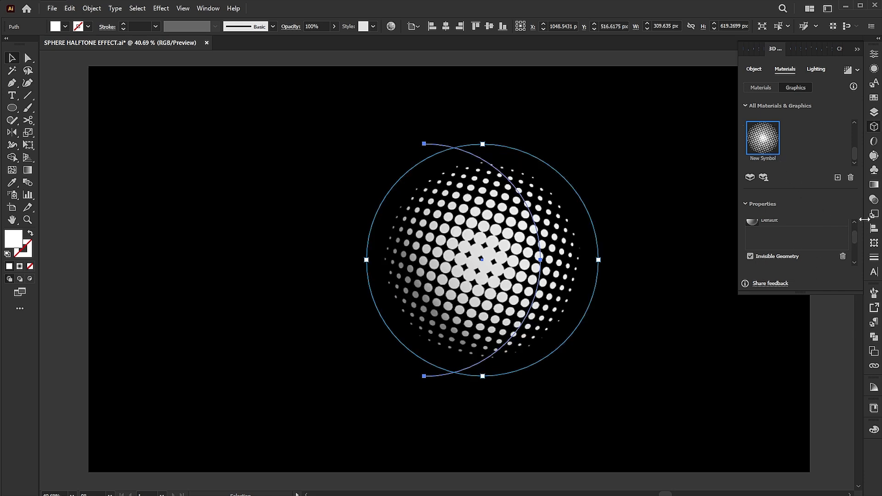
{"action": "left_click_drag", "start_coordinate": [855, 237], "coordinate": [855, 244]}
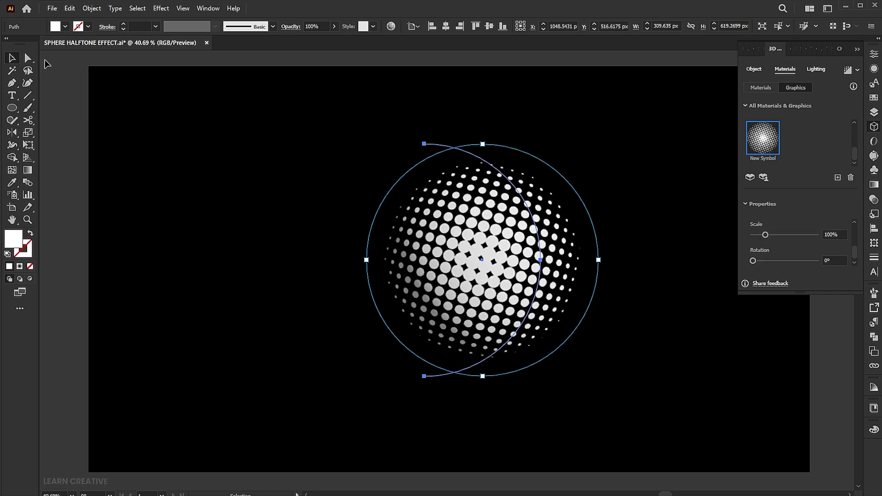
{"action": "key", "text": "a"}
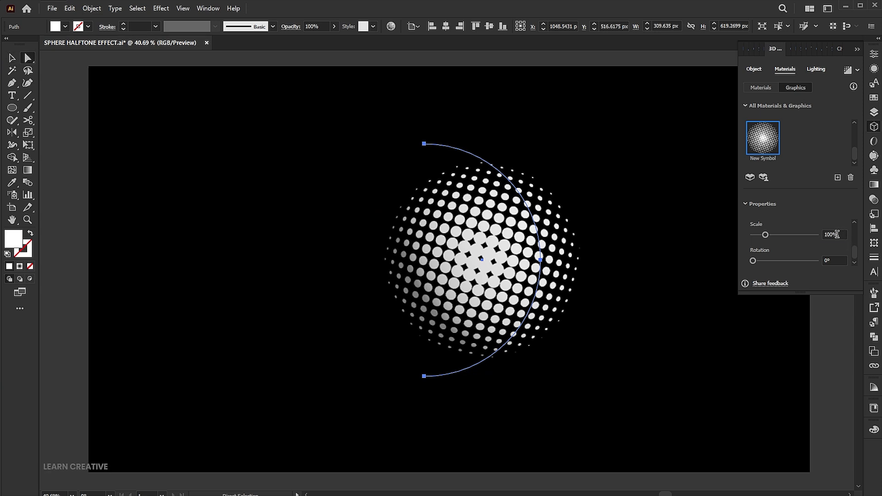
{"action": "double_click", "coordinate": [832, 234]}
{"action": "type", "text": "130"}
{"action": "key", "text": "Return"}
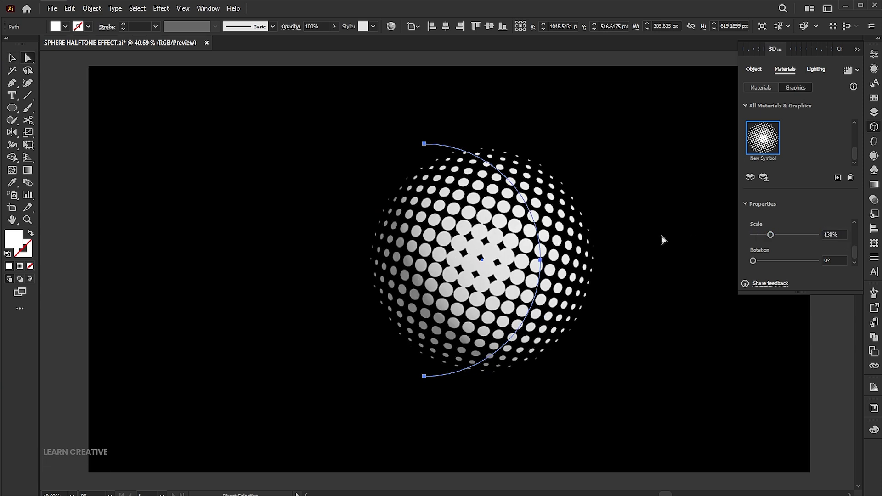
- Light the sphere from the upper left and move it toward the artboard centre
{"action": "left_click", "coordinate": [816, 69]}
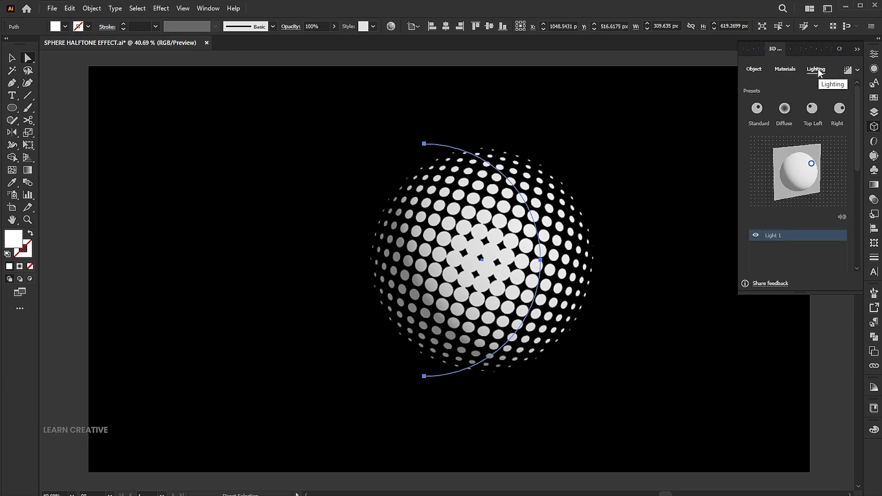
{"action": "left_click", "coordinate": [812, 110]}
{"action": "left_click_drag", "start_coordinate": [855, 138], "coordinate": [860, 176]}
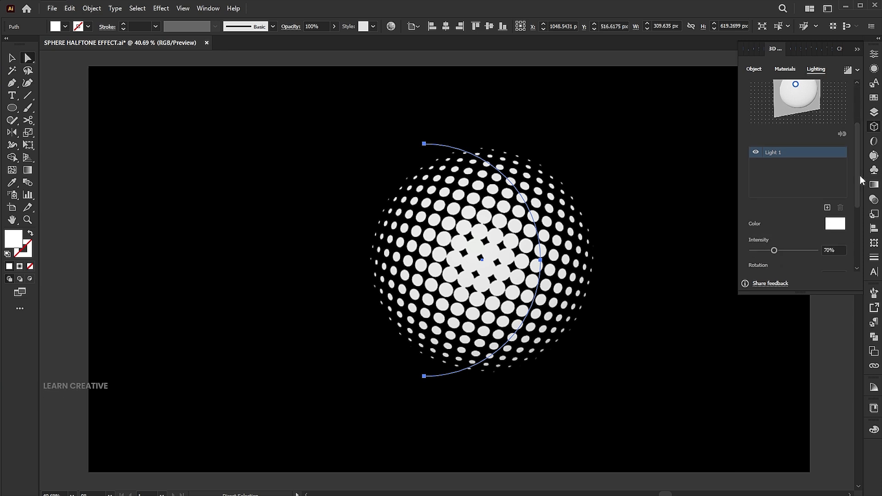
{"action": "key", "text": "v"}
{"action": "left_click", "coordinate": [503, 253]}
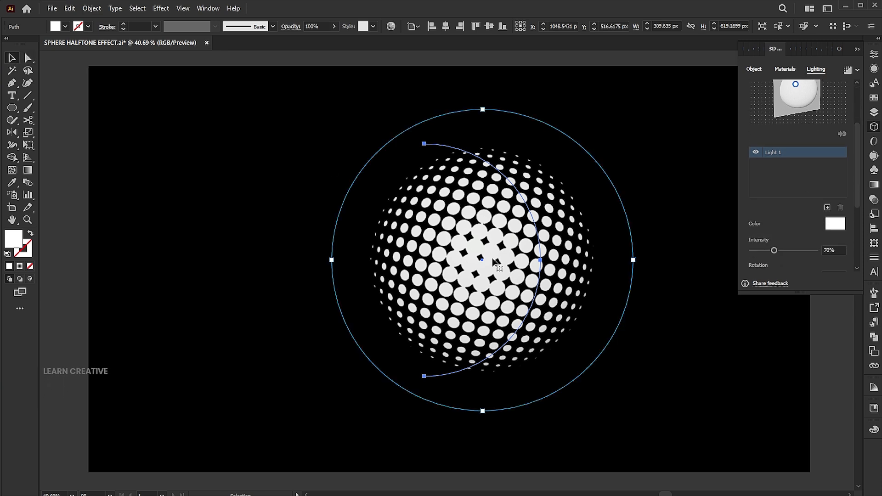
{"action": "mouse_move", "coordinate": [498, 244]}
{"action": "left_mouse_down"}
{"action": "mouse_move", "coordinate": [553, 179]}
{"action": "mouse_move", "coordinate": [435, 257]}
{"action": "mouse_move", "coordinate": [567, 266]}
{"action": "left_mouse_up"}
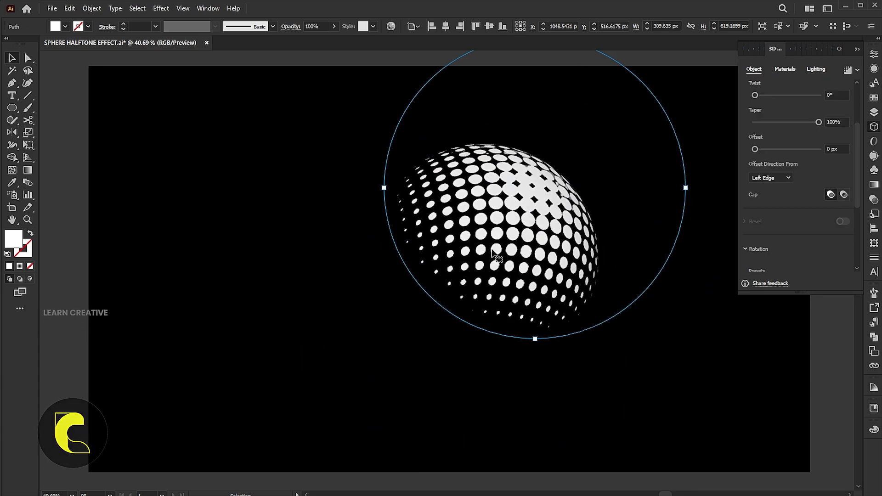
{"action": "mouse_move", "coordinate": [564, 264]}
{"action": "left_mouse_down"}
{"action": "mouse_move", "coordinate": [409, 256]}
{"action": "mouse_move", "coordinate": [409, 245]}
{"action": "left_mouse_up"}
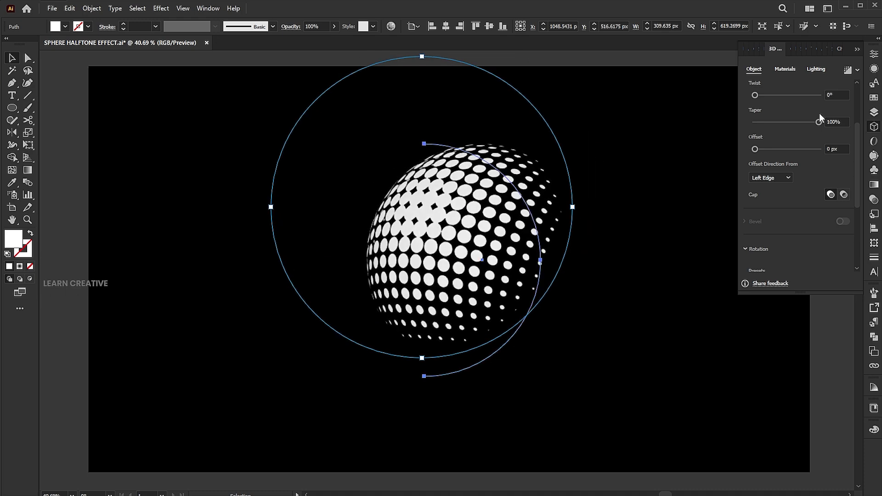
- Re-render the 3D halftone sphere with Render as vector enabled
{"action": "left_click", "coordinate": [858, 70]}
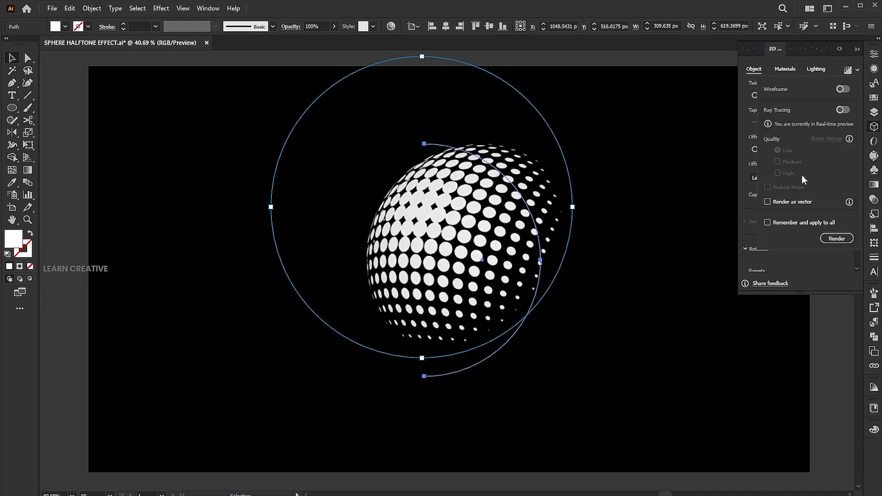
{"action": "left_click", "coordinate": [783, 203]}
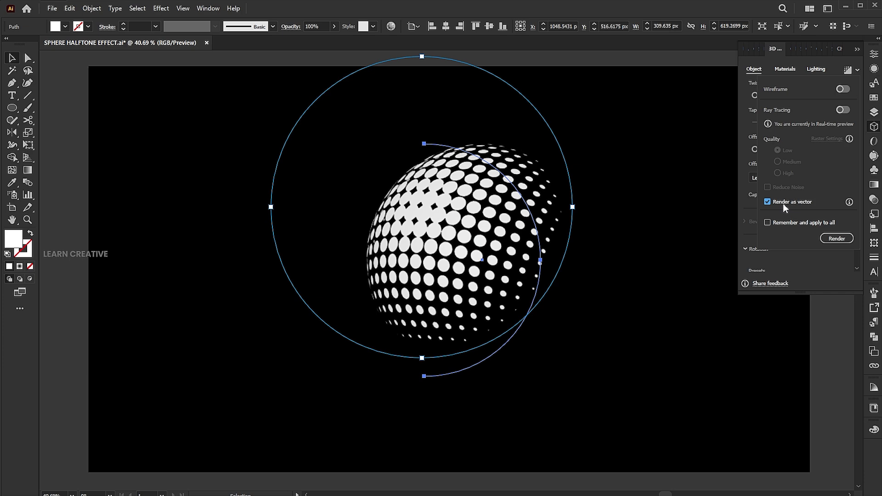
{"action": "left_click", "coordinate": [837, 239]}
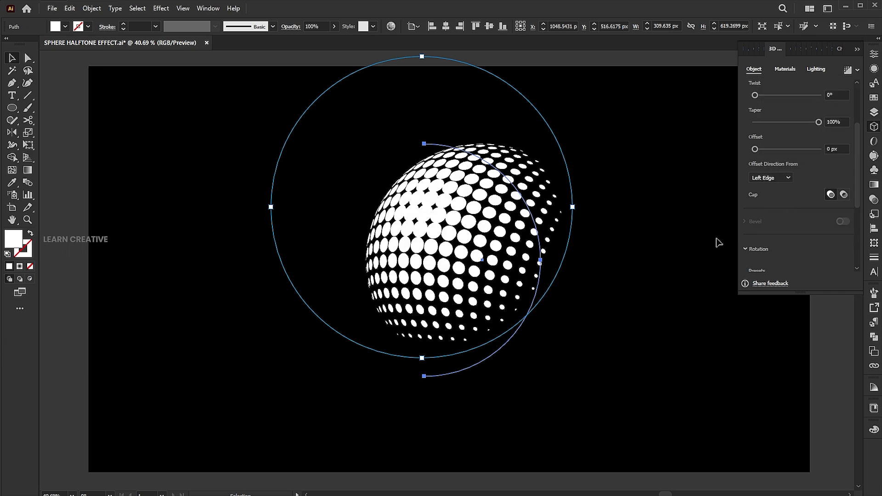
- Expand the sphere's appearance into vector dots, then reposition and enlarge it from its centre
{"action": "left_click", "coordinate": [92, 8]}
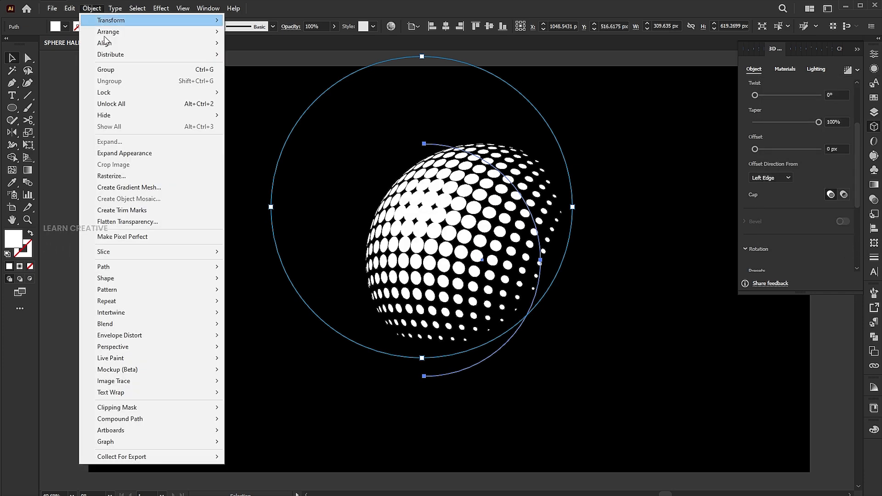
{"action": "left_click", "coordinate": [136, 158]}
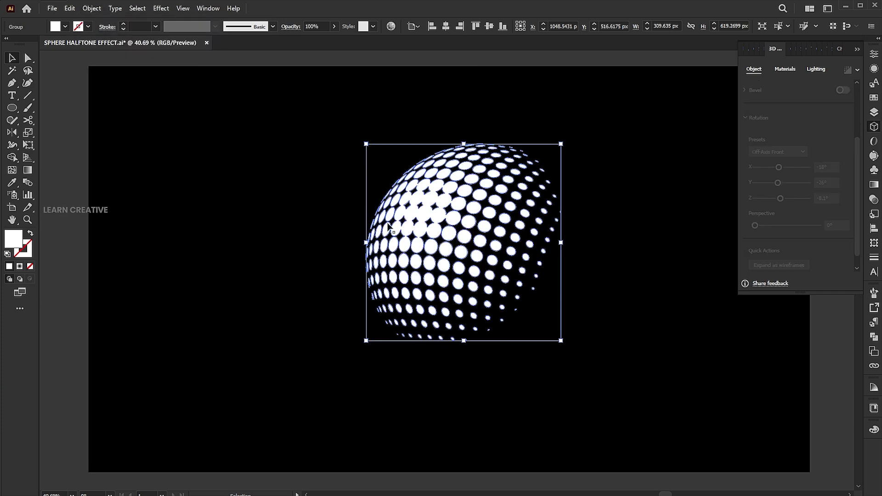
{"action": "left_click_drag", "start_coordinate": [479, 227], "coordinate": [448, 252]}
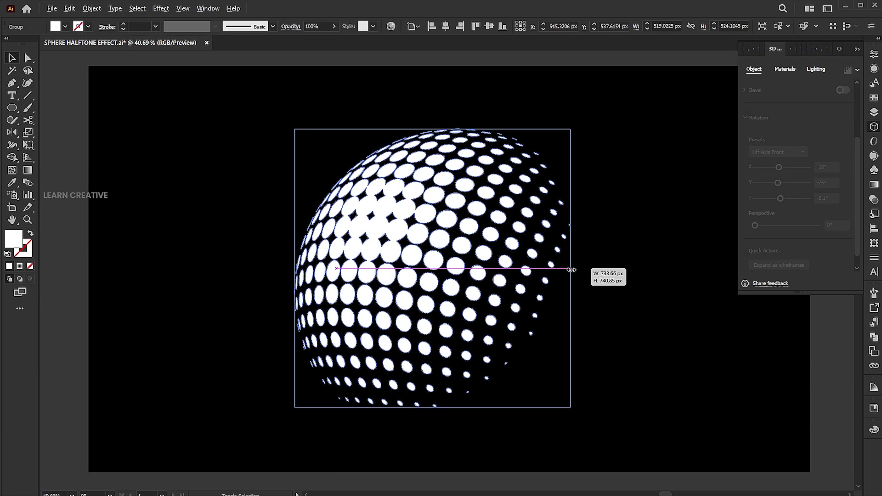
{"action": "left_click_drag", "start_coordinate": [529, 268], "coordinate": [572, 269]}
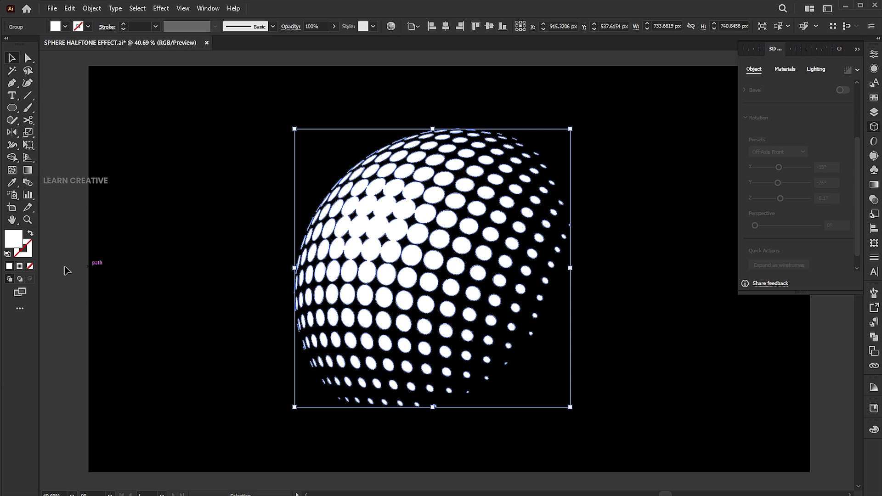
- Give the halftone dots a gradient fill with a red start stop and a light orange end stop
{"action": "left_click", "coordinate": [21, 267]}
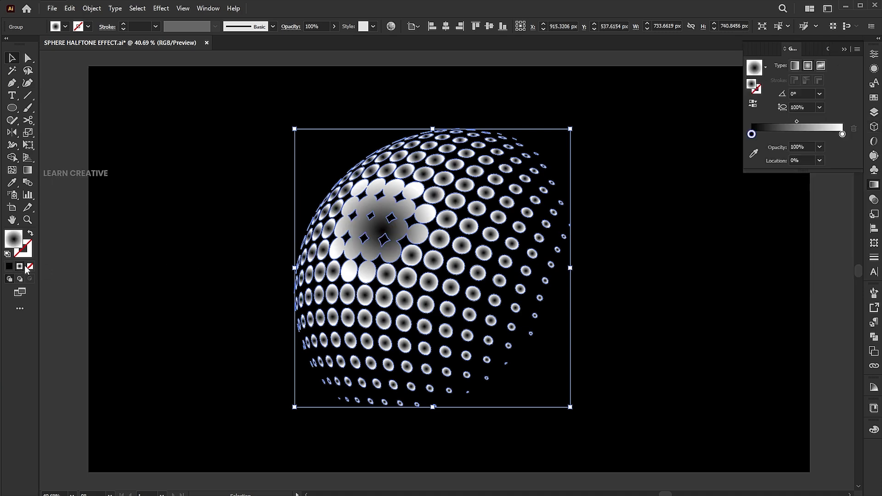
{"action": "double_click", "coordinate": [753, 134]}
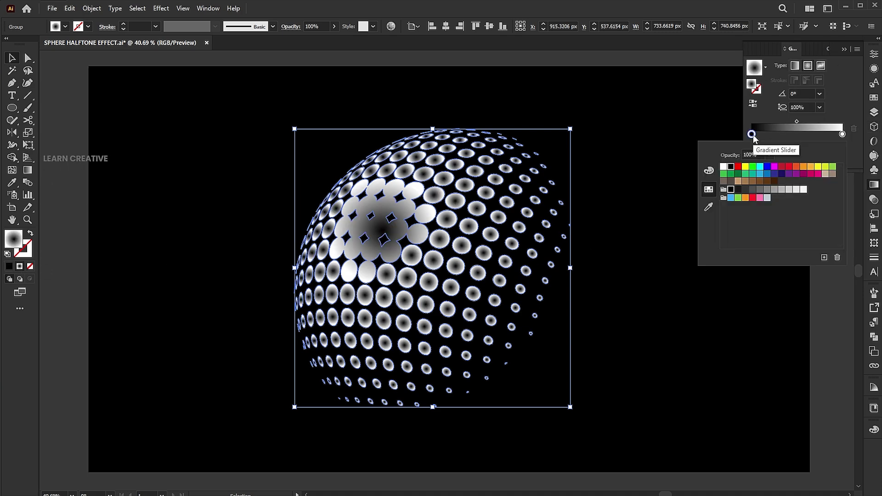
{"action": "left_click", "coordinate": [740, 169]}
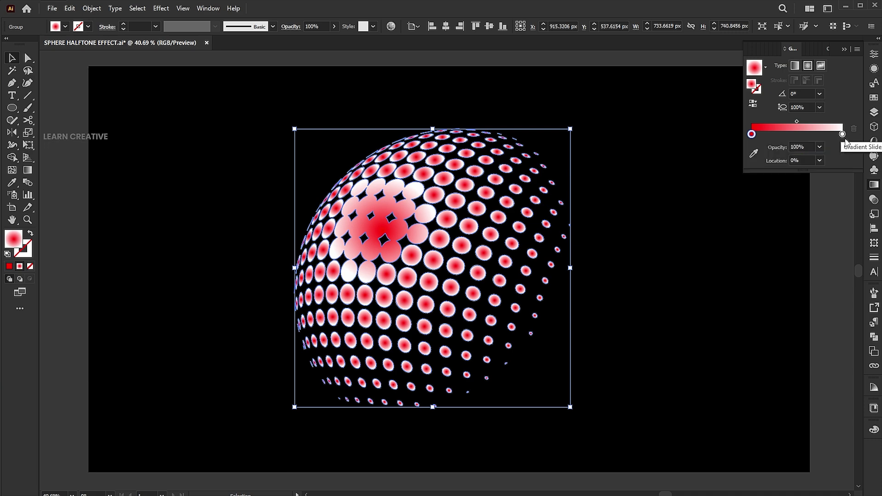
{"action": "double_click", "coordinate": [843, 134]}
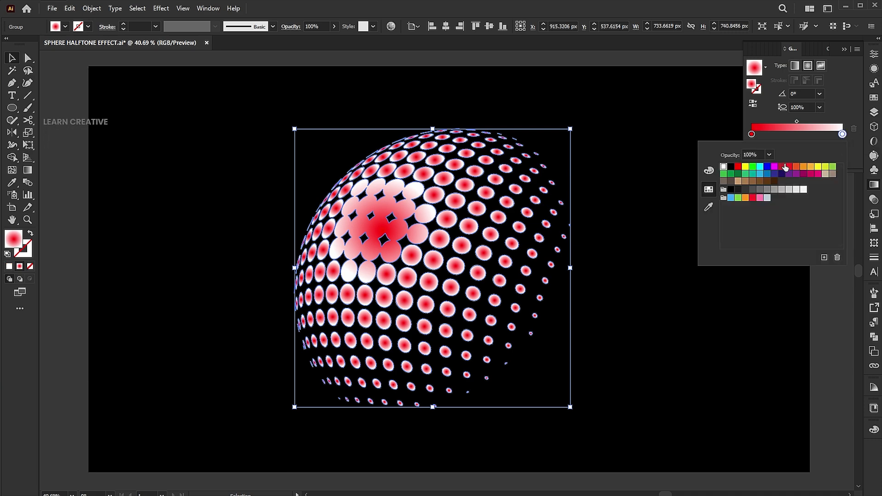
{"action": "left_click", "coordinate": [797, 168]}
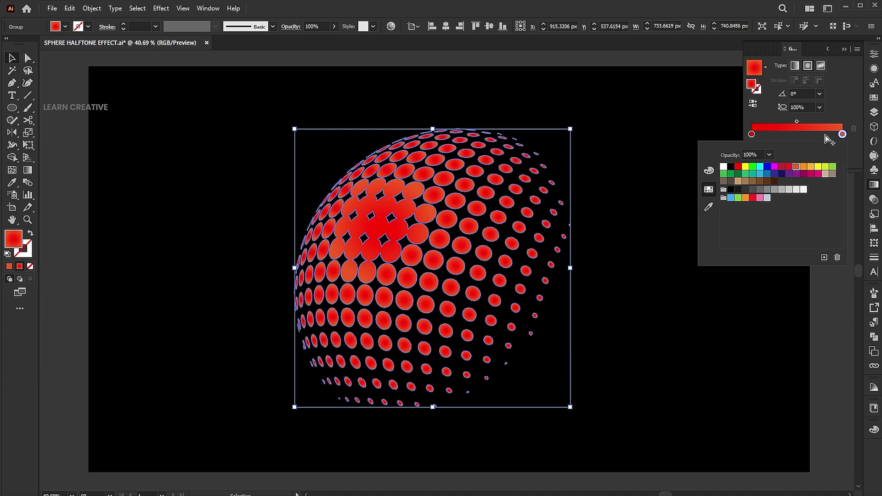
{"action": "left_click", "coordinate": [804, 169]}
{"action": "left_click", "coordinate": [847, 53]}
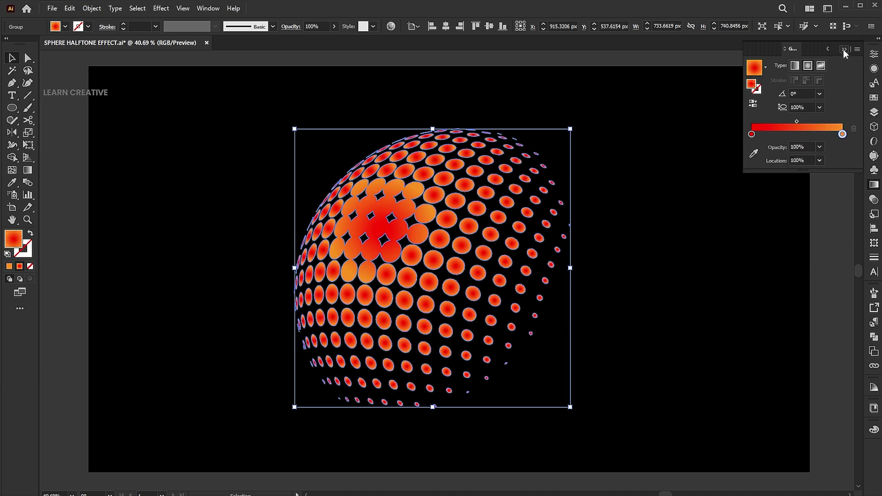
- Run the gradient diagonally across the sphere, red at bottom right to orange at top left
{"action": "key", "text": "g"}
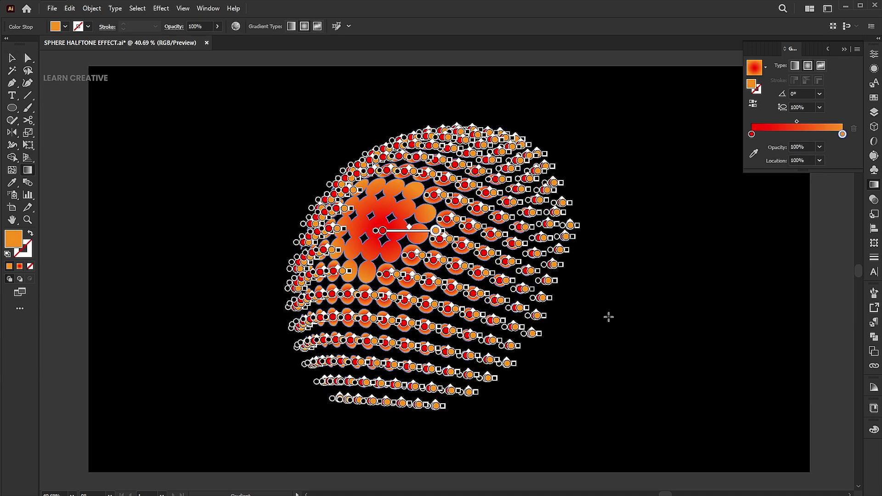
{"action": "mouse_move", "coordinate": [559, 368]}
{"action": "left_mouse_down"}
{"action": "mouse_move", "coordinate": [375, 228]}
{"action": "mouse_move", "coordinate": [345, 156]}
{"action": "left_mouse_up"}
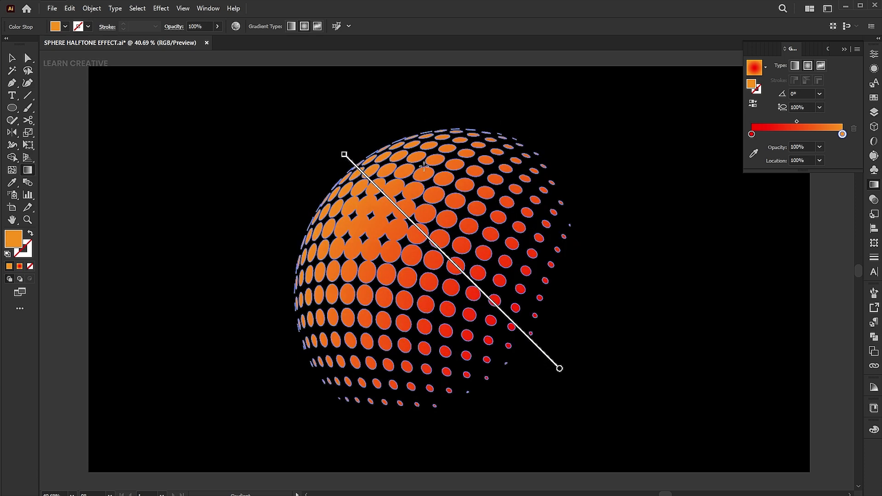
{"action": "key", "text": "v"}
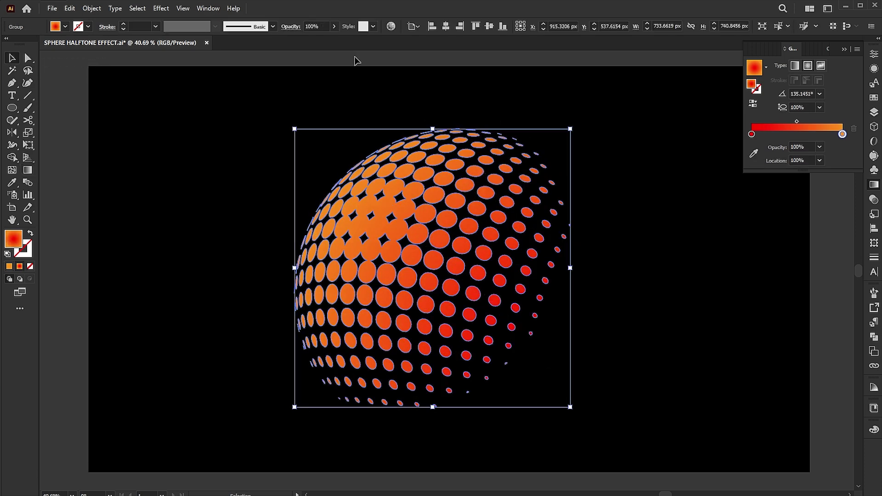
- Recolour the sphere's red and orange gradient to blue and green with the colour wheel, then deselect it
{"action": "left_click", "coordinate": [396, 26]}
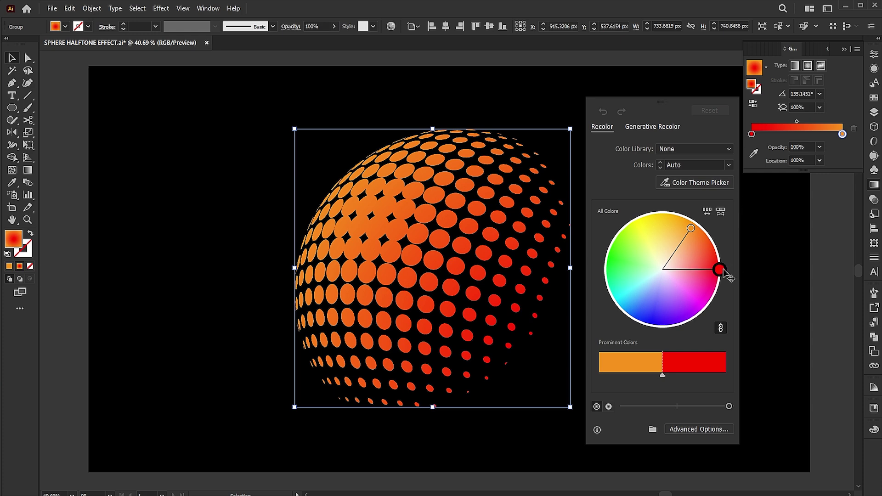
{"action": "mouse_move", "coordinate": [722, 272]}
{"action": "left_mouse_down"}
{"action": "mouse_move", "coordinate": [641, 323]}
{"action": "mouse_move", "coordinate": [630, 207]}
{"action": "mouse_move", "coordinate": [604, 269]}
{"action": "left_mouse_up"}
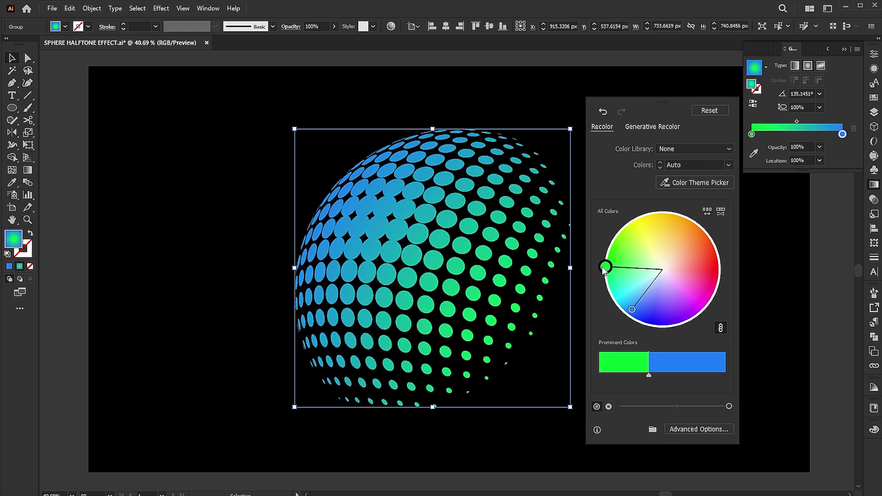
{"action": "left_click", "coordinate": [558, 88]}
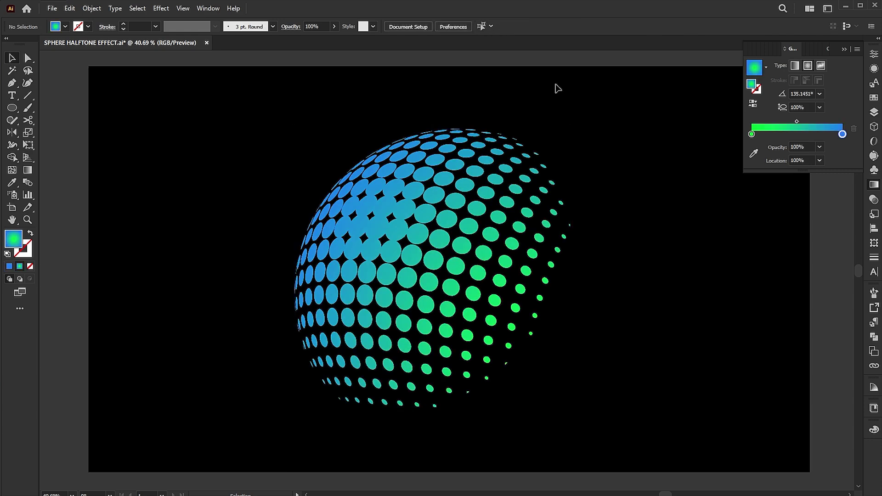